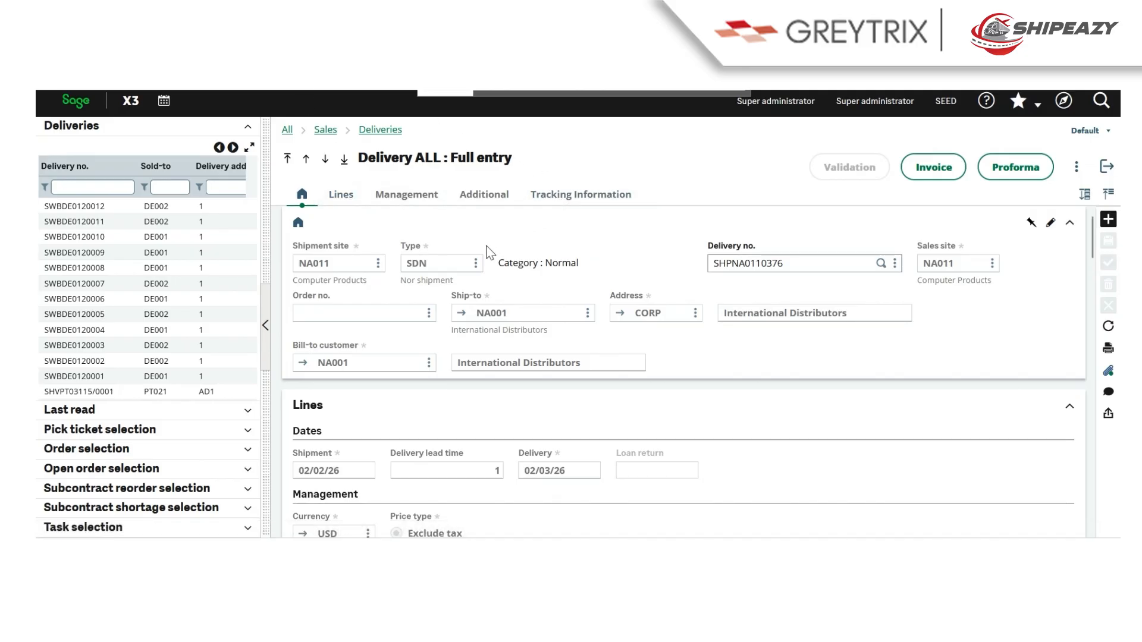
Step: Review the delivery's product lines and its tracking information
click(340, 195)
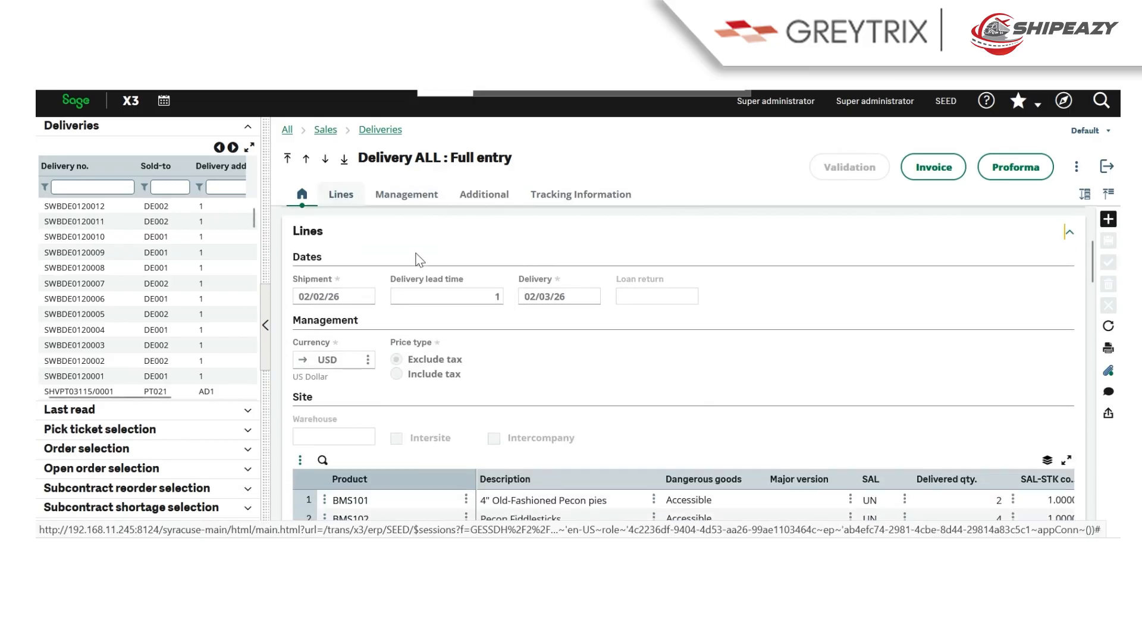
scroll(569, 416, down, 1)
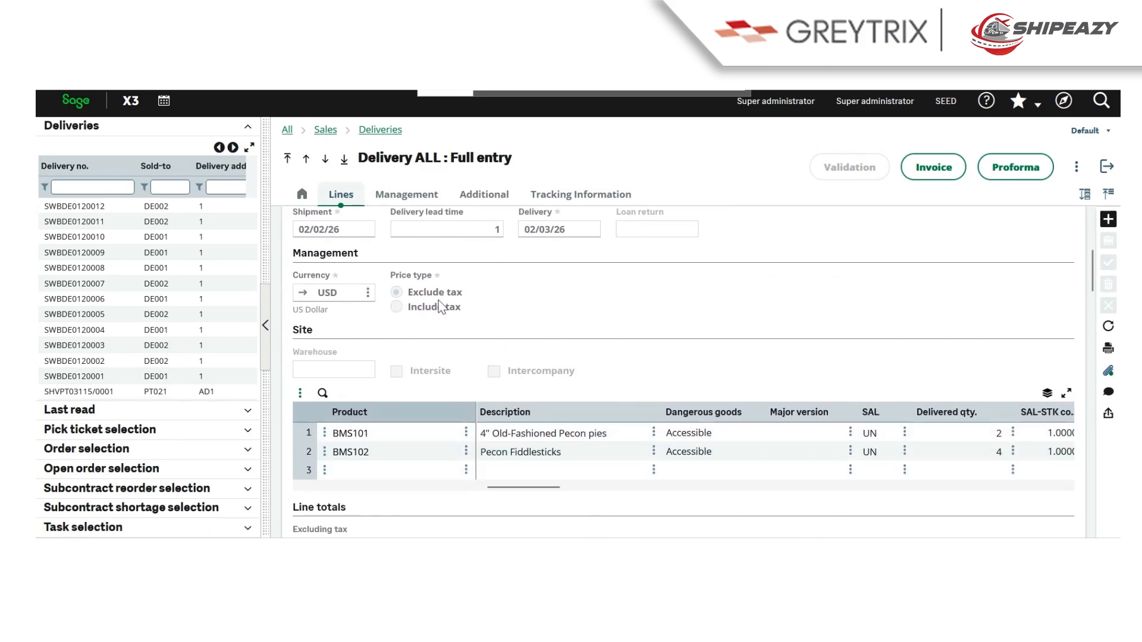
click(595, 200)
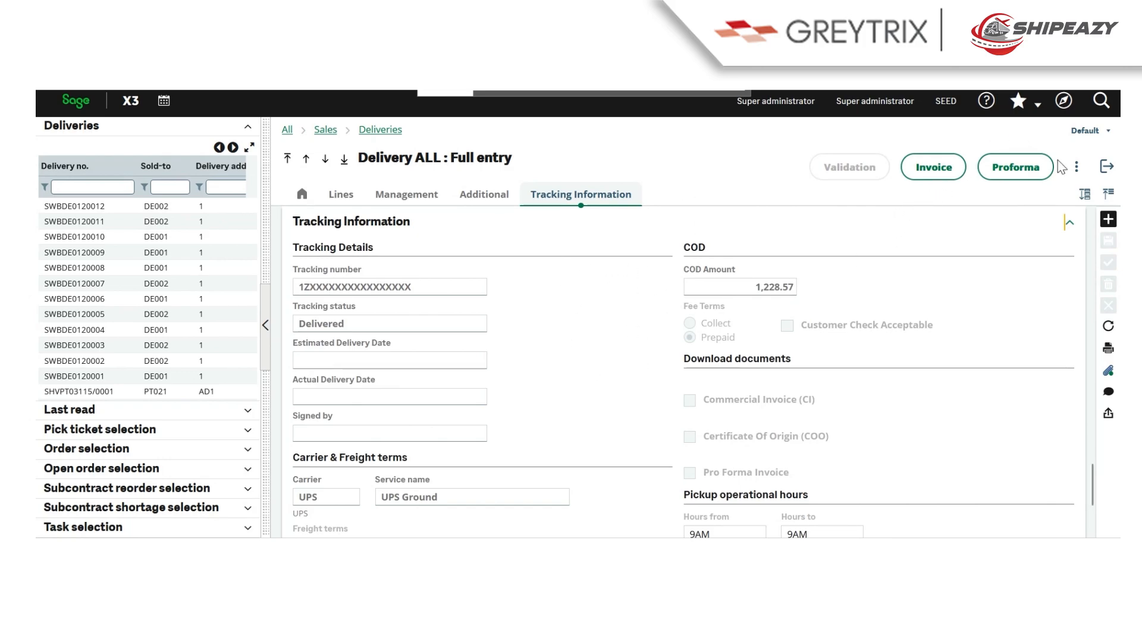
Step: Open the customer returns function GESSRH with the ALL Full entry transaction
click(1063, 100)
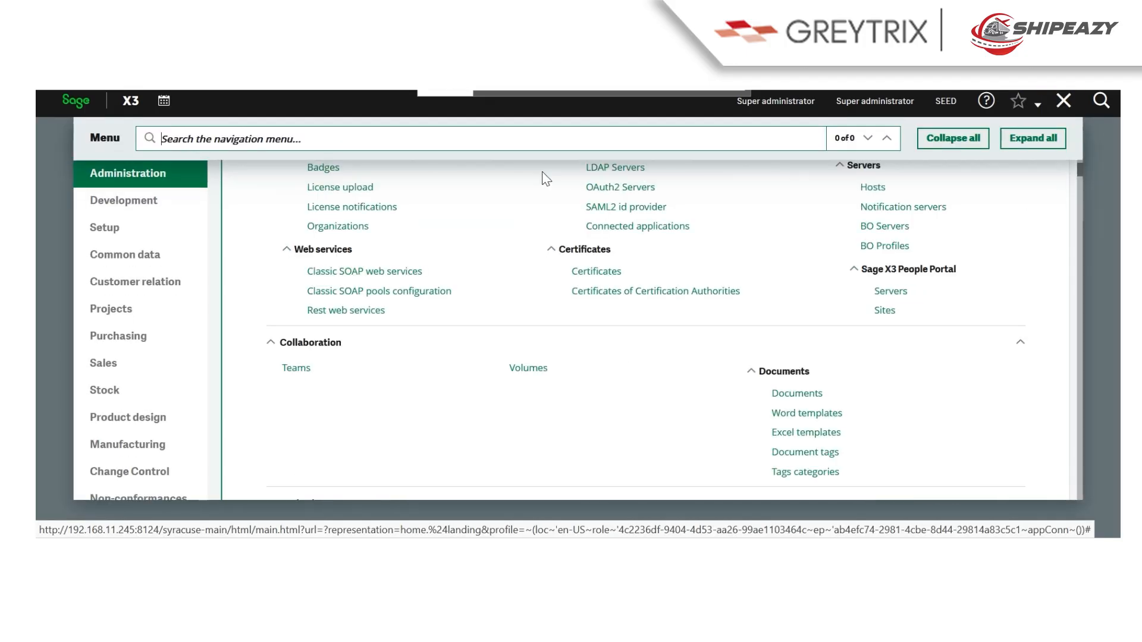
text(gessr)
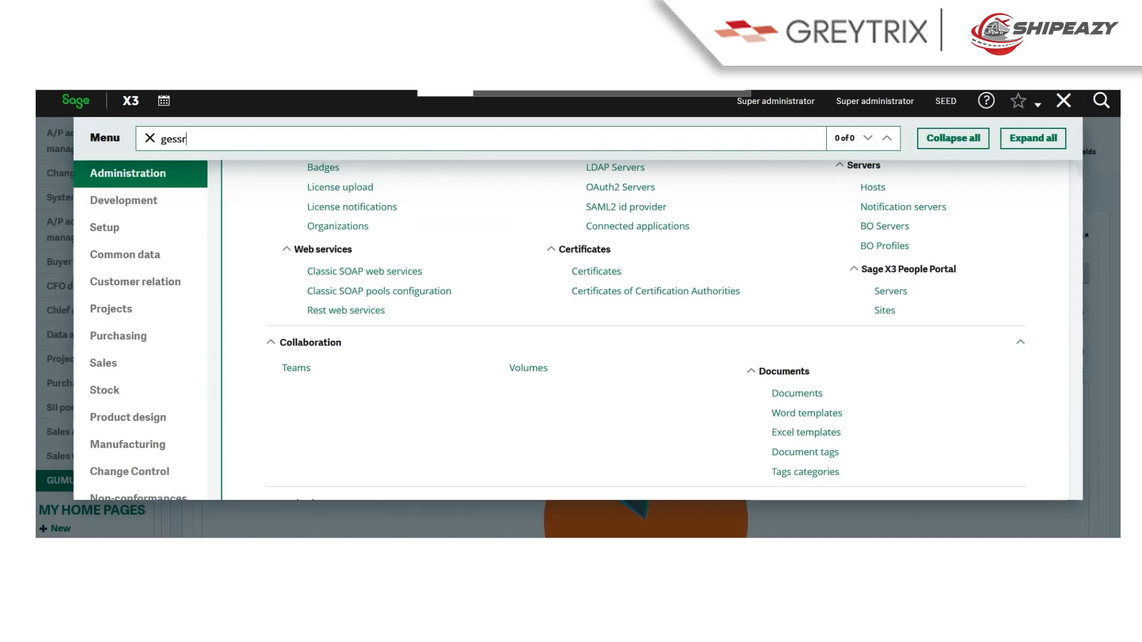
text(h)
key(Return)
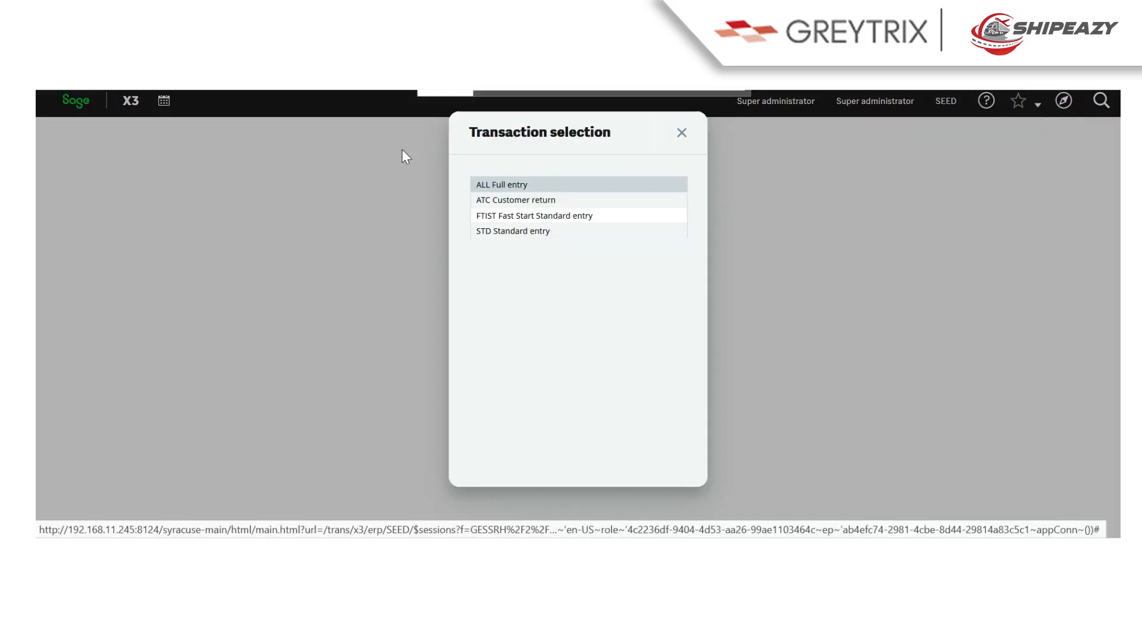
click(513, 182)
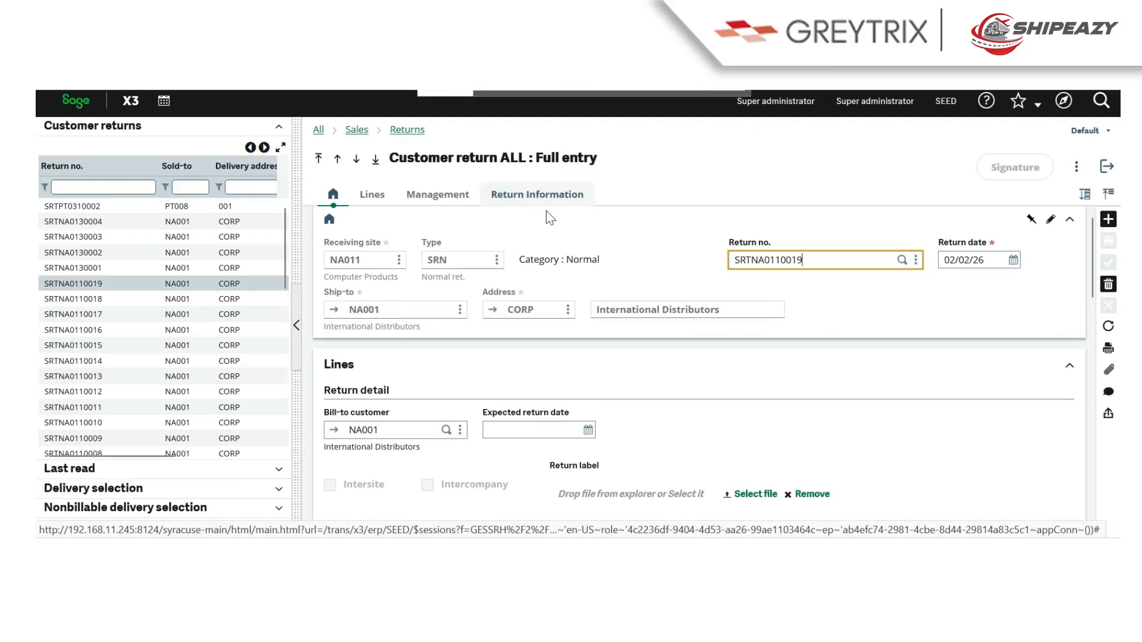
Step: Start a new customer return with receiving site NA011 and International Distributors as the ship-to customer
click(1108, 220)
text(na)
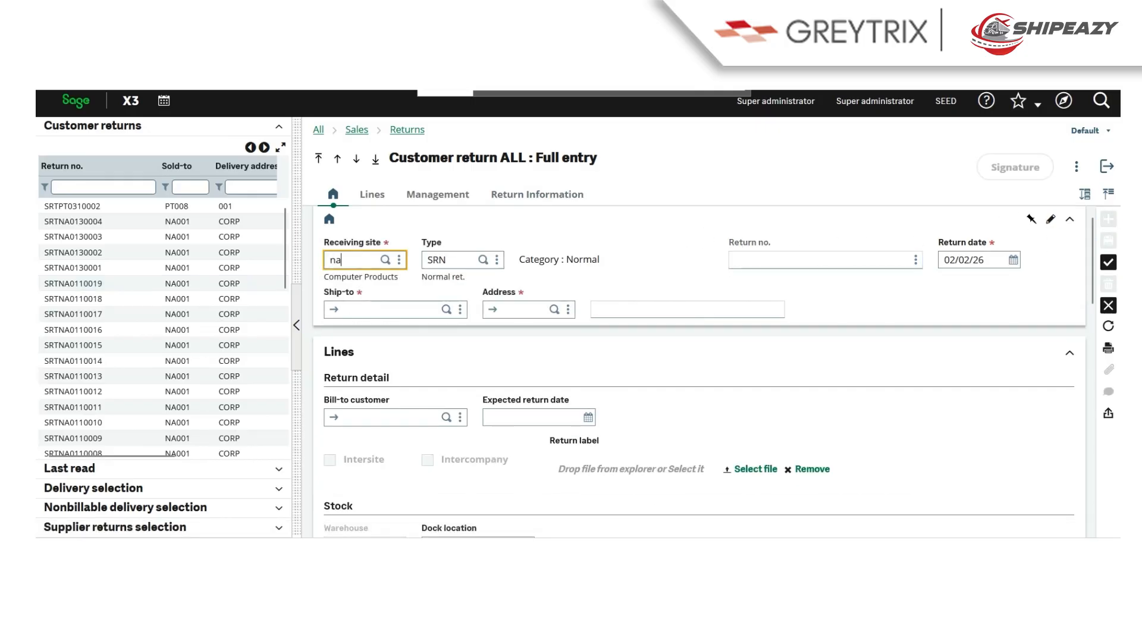
text(011)
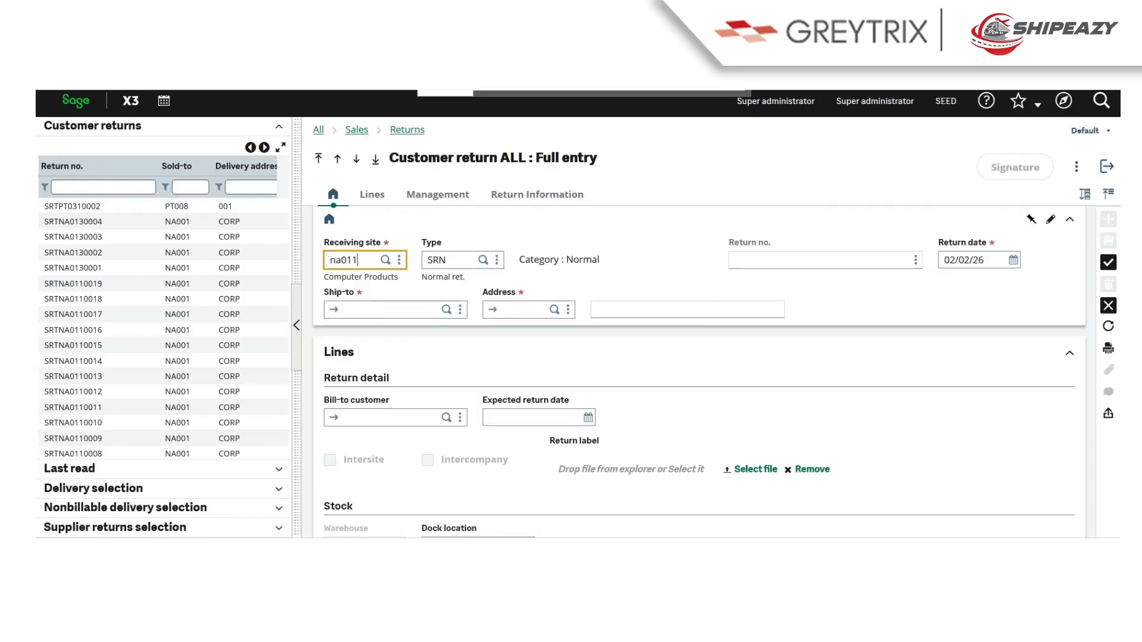
key(Tab)
click(412, 304)
text(na001)
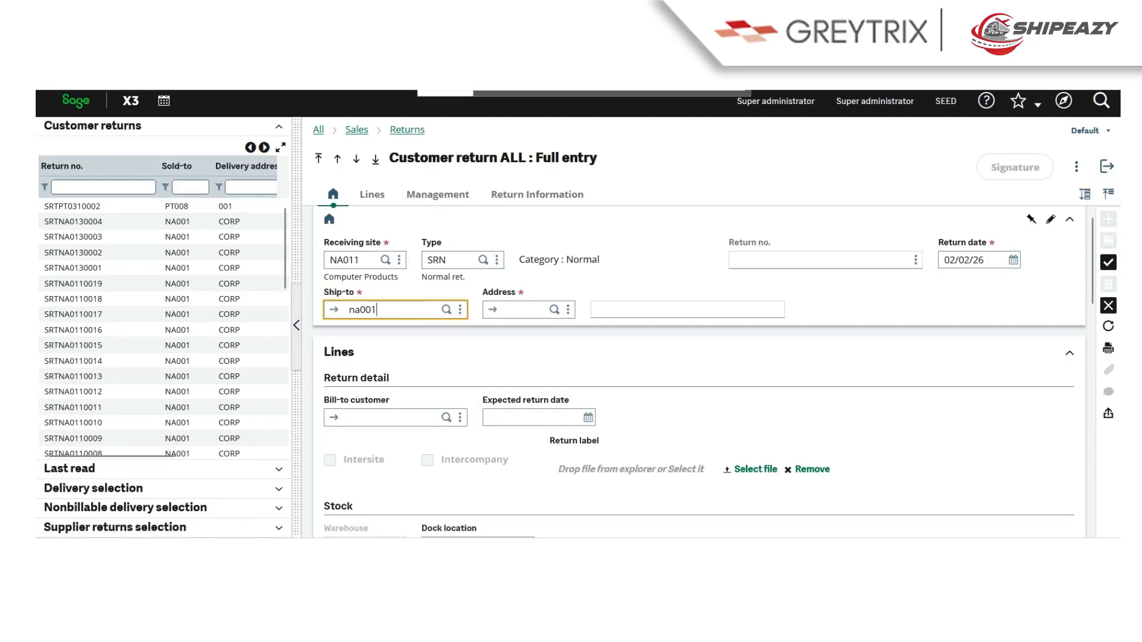
key(Tab)
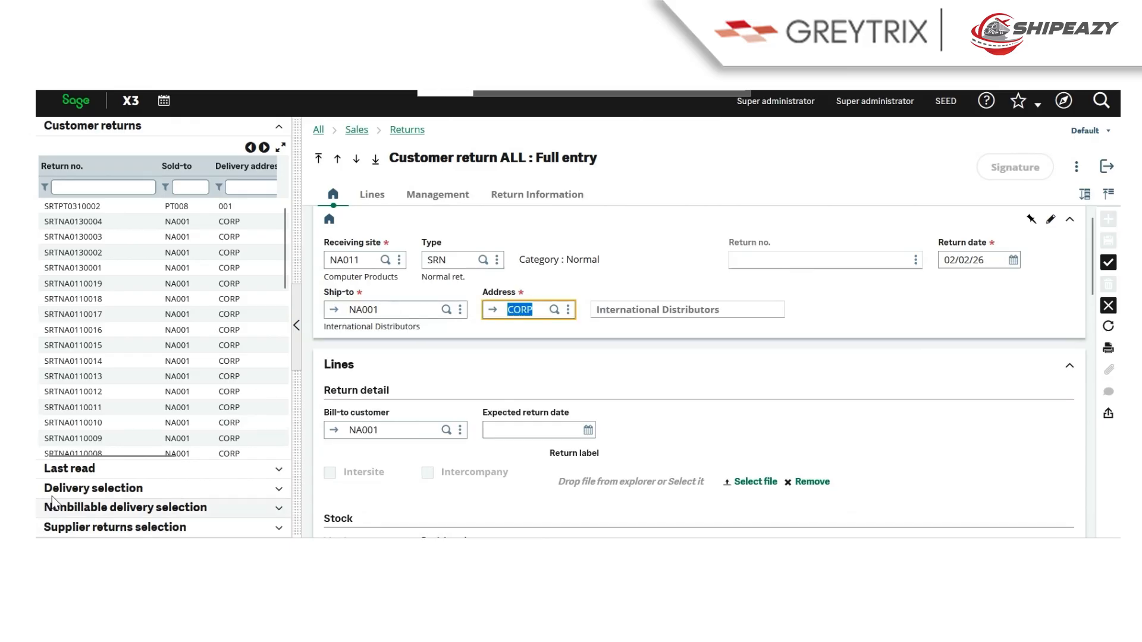
Step: Add product BMS101 from the 02/02/2026 delivery to the return, create the record and leave the stock label printing screen
click(80, 489)
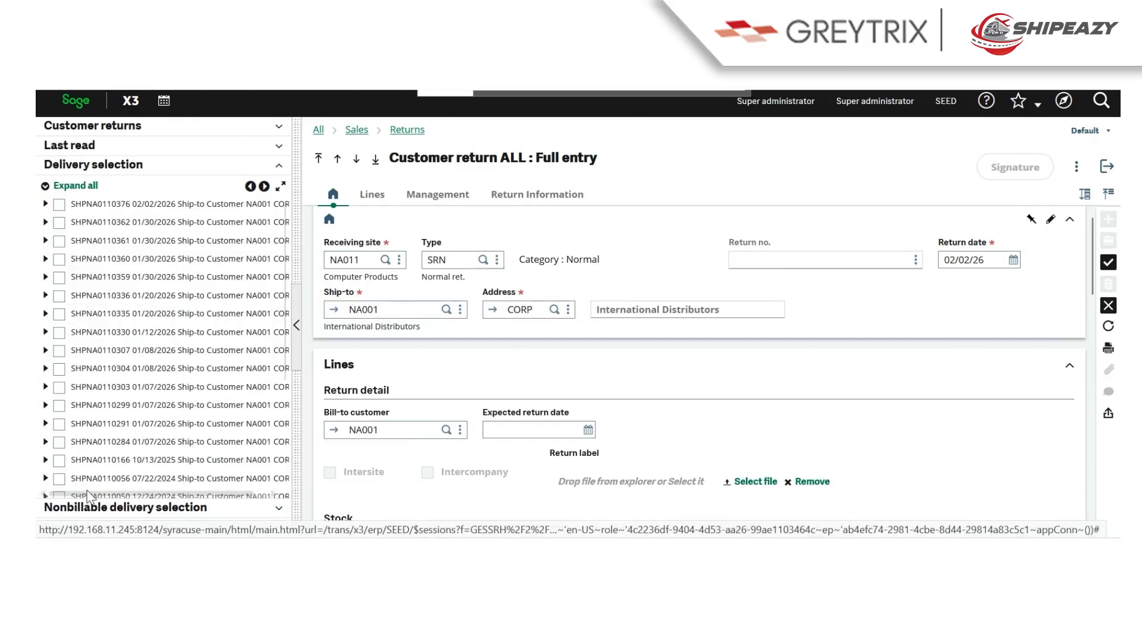
click(47, 205)
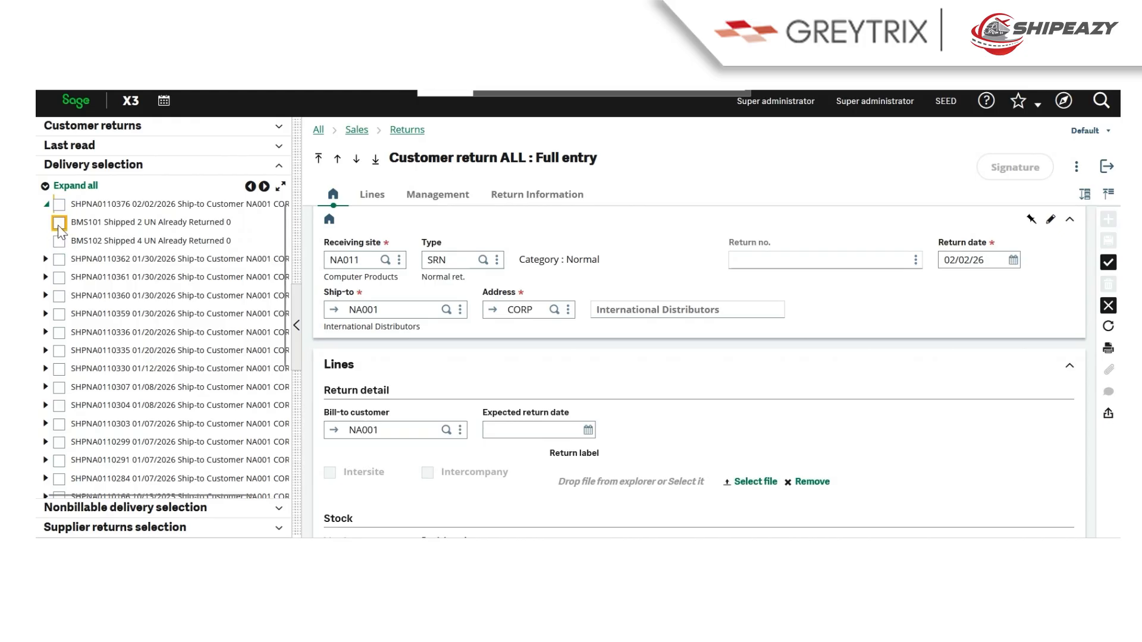
click(59, 224)
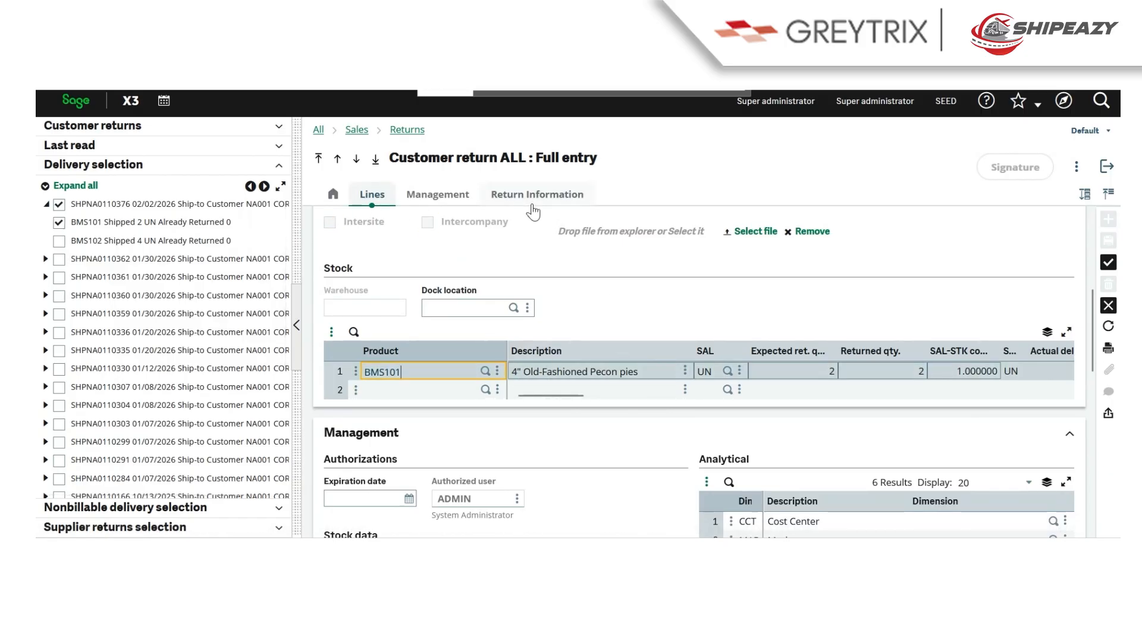
click(1107, 267)
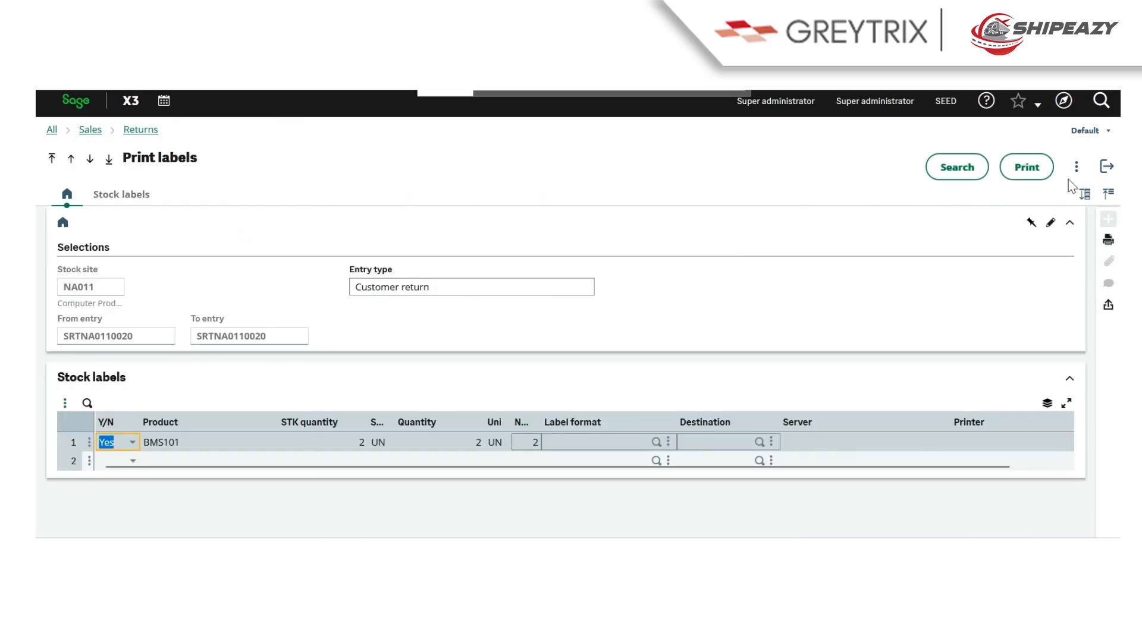
click(1105, 168)
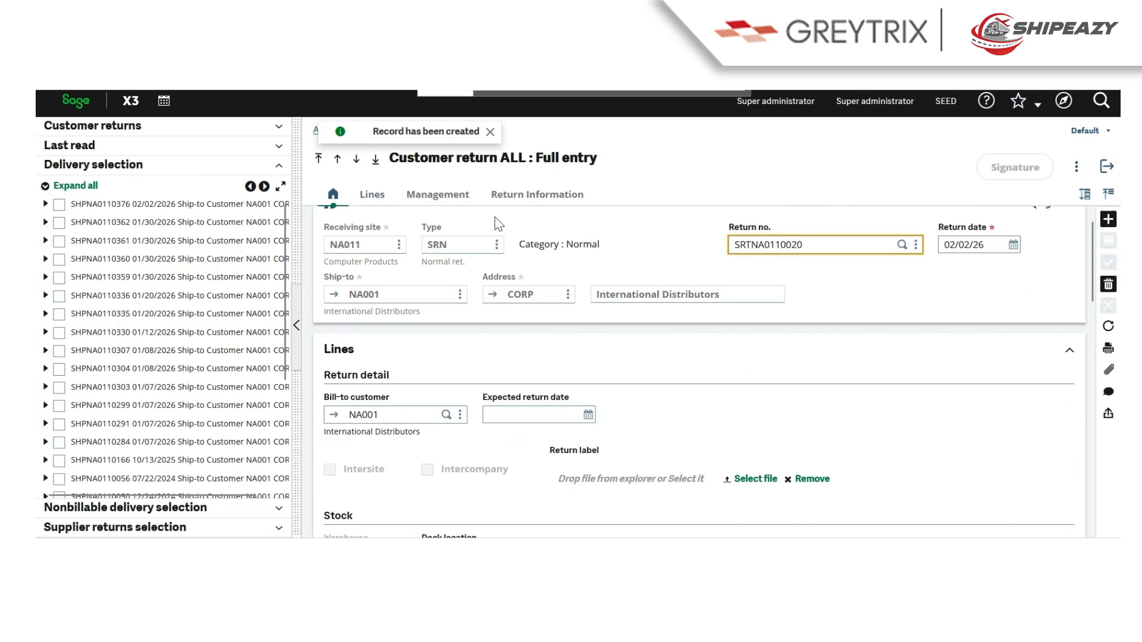
Step: Set the return label option to Print return label, save the return and leave the stock label printing screen
click(529, 192)
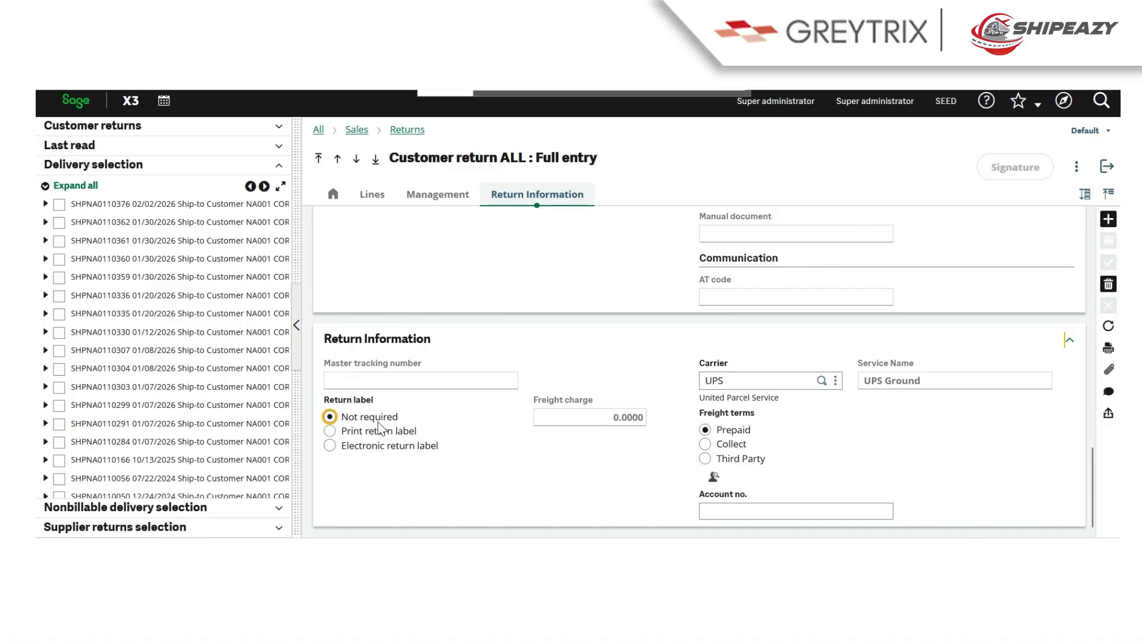
click(384, 431)
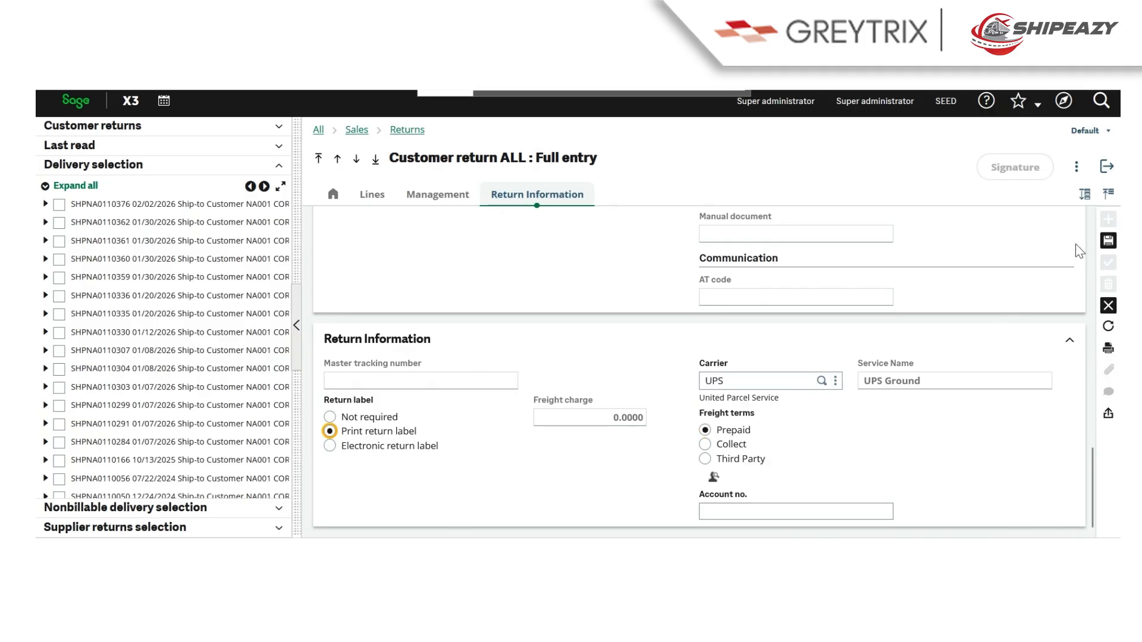
click(1109, 243)
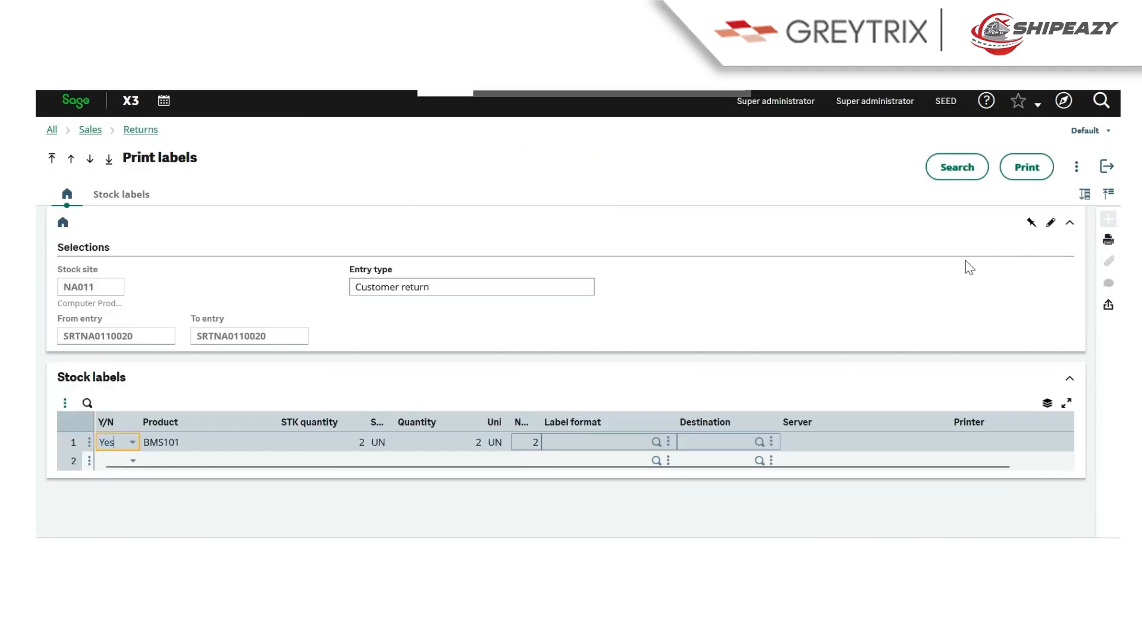
click(1111, 169)
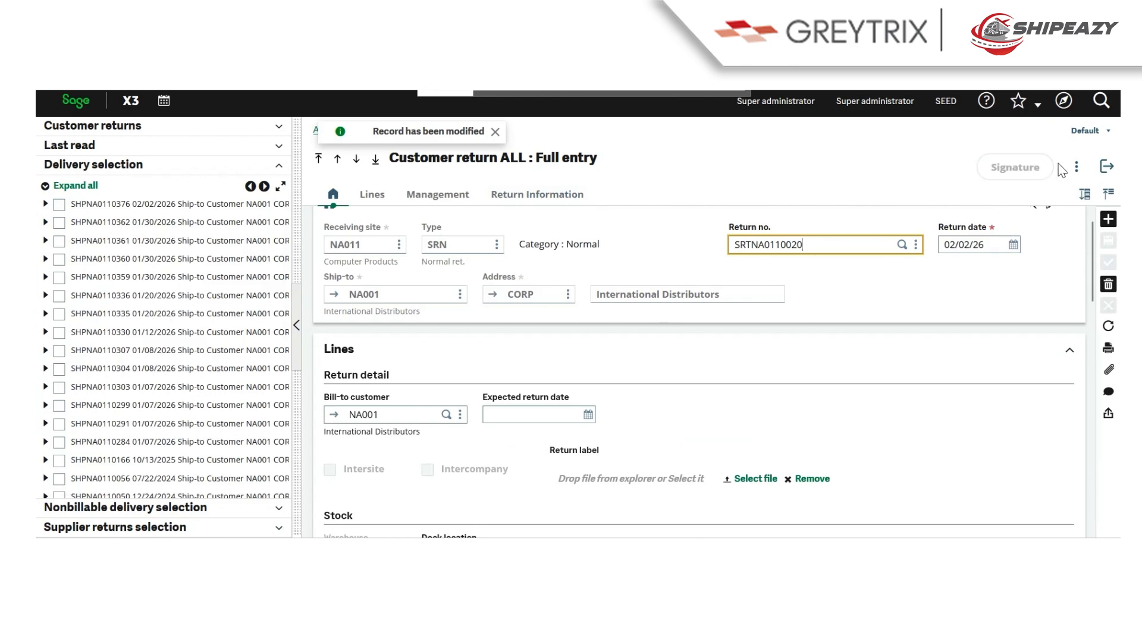
Step: Create the GUMU Shipeazy return tag for the saved customer return and acknowledge the processing message
click(1077, 167)
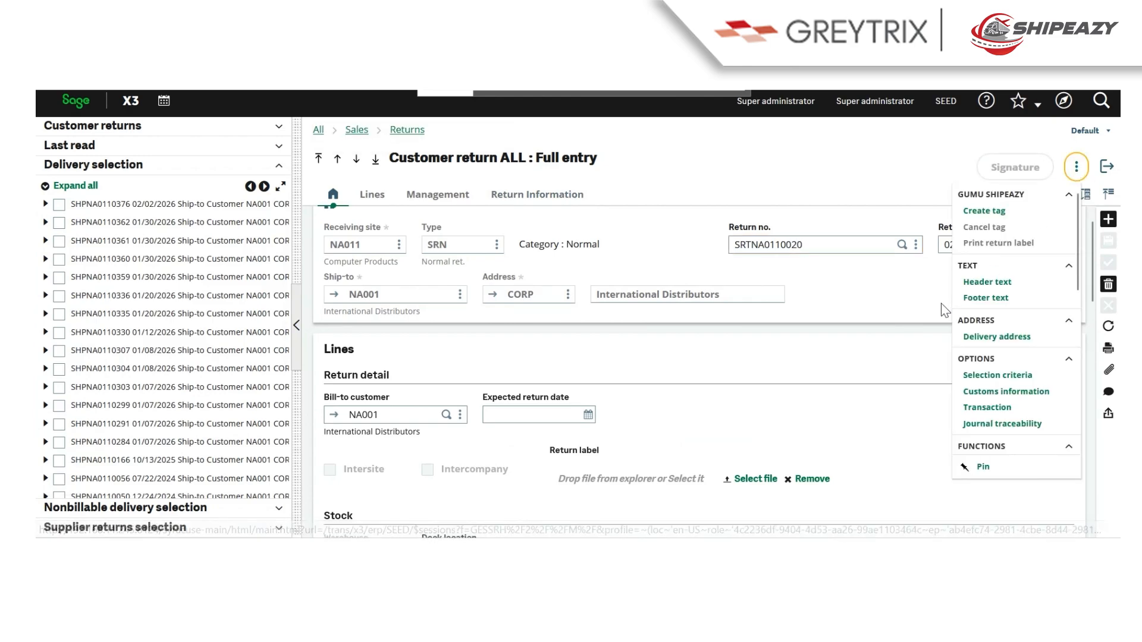
click(896, 303)
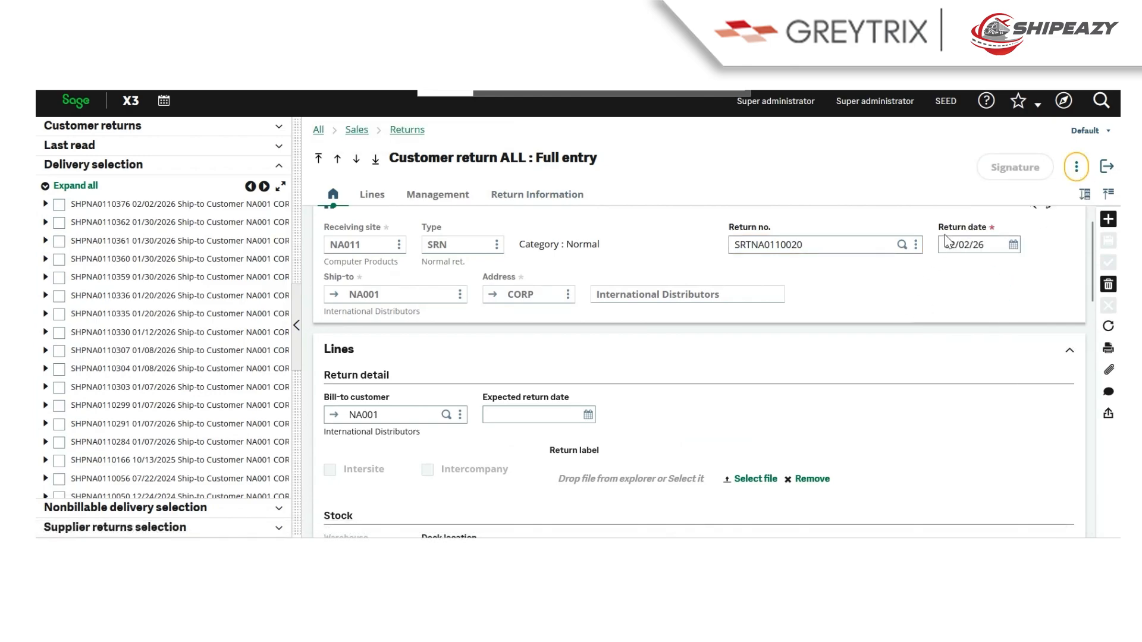
click(1075, 171)
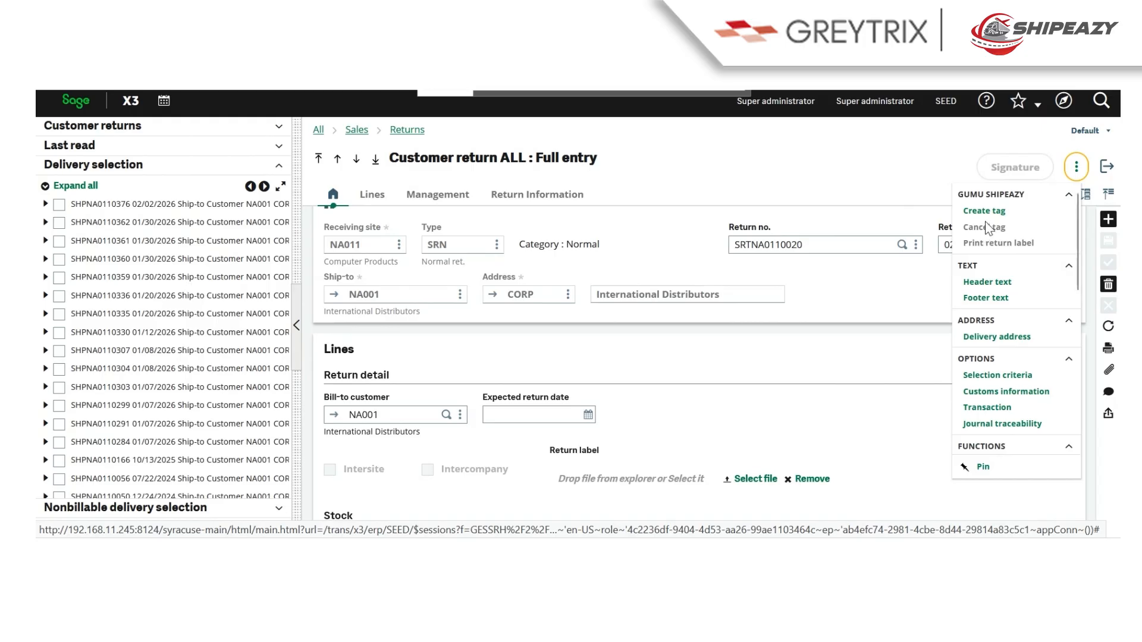
click(985, 211)
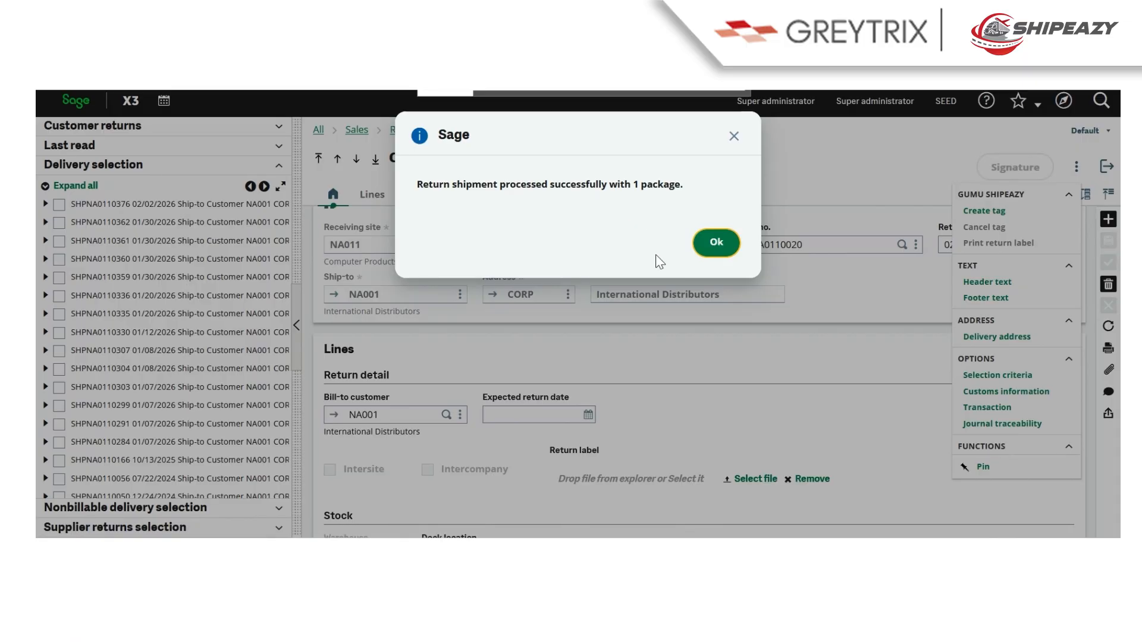
click(712, 250)
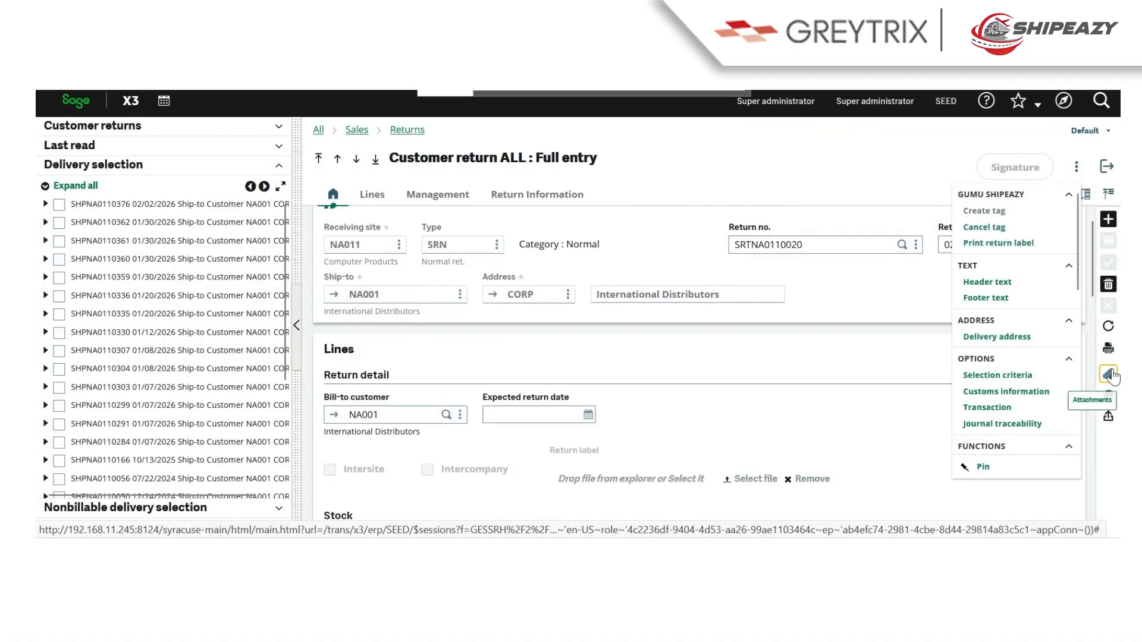
Step: Check the return's attachments for the label file and review the master tracking number in the return information
click(1109, 374)
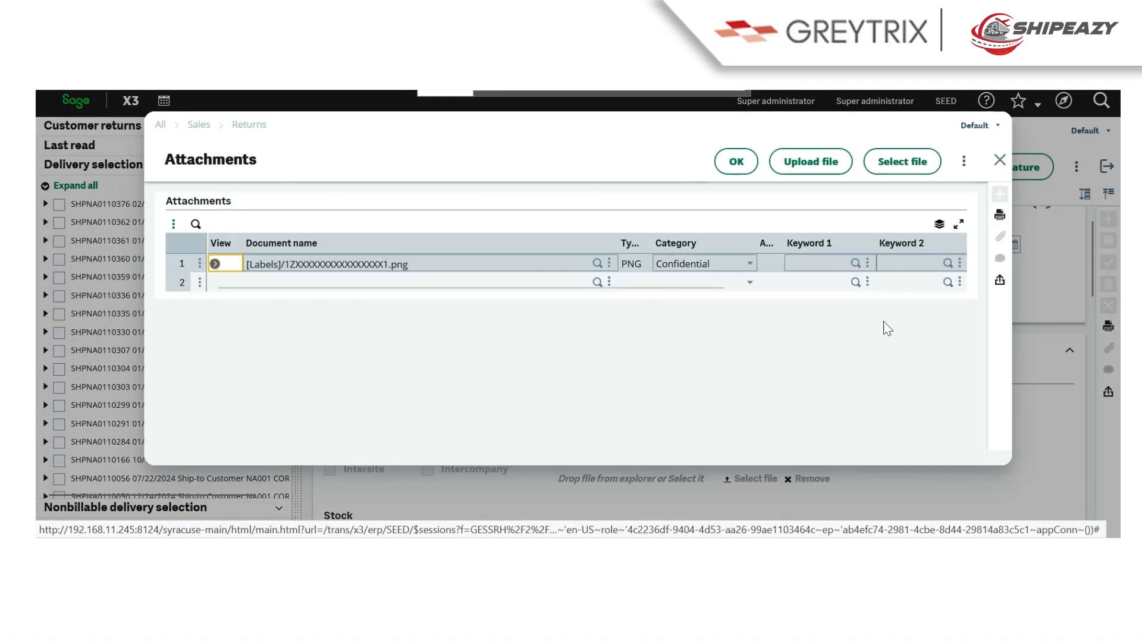
click(999, 163)
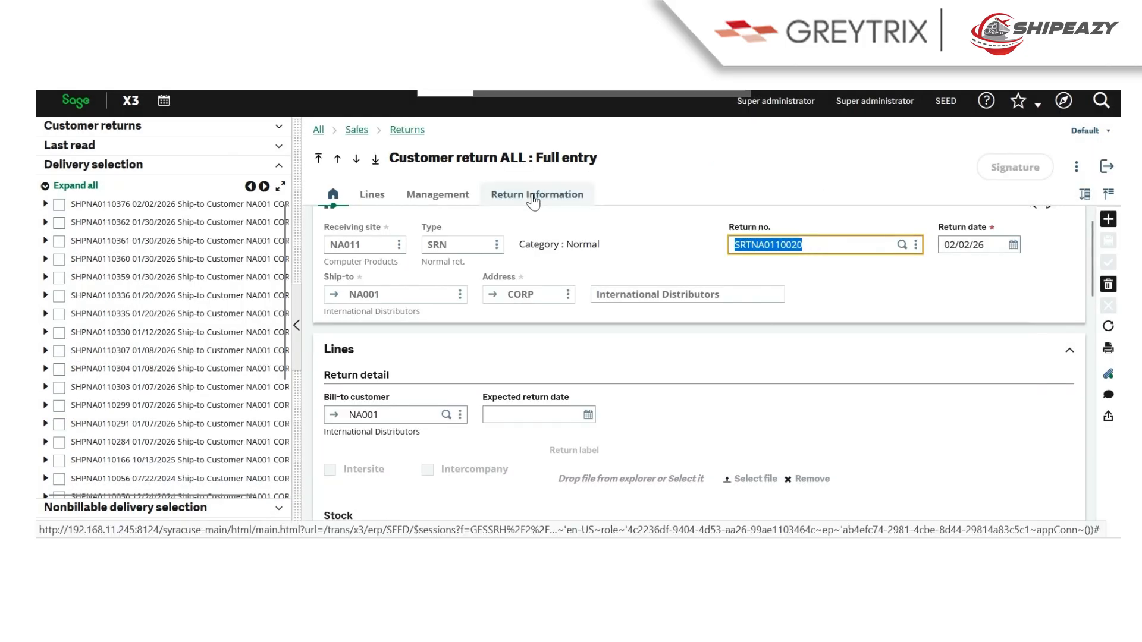
click(533, 201)
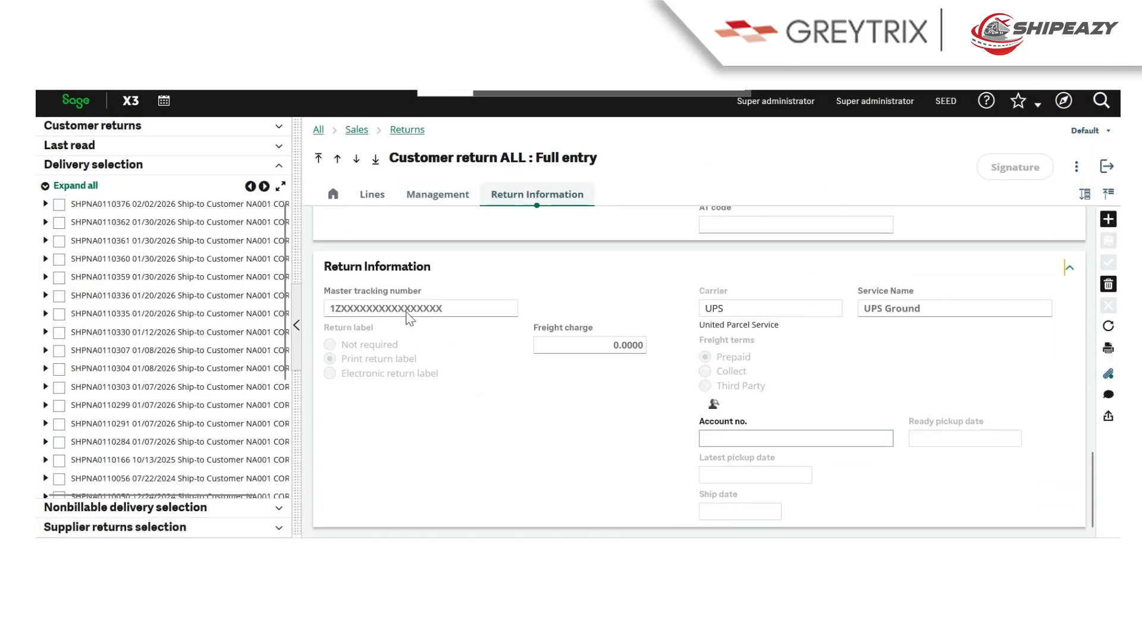
Step: Print the return label and review the generated UPS label down to its reference number, dismissing the received-file notification
click(1076, 169)
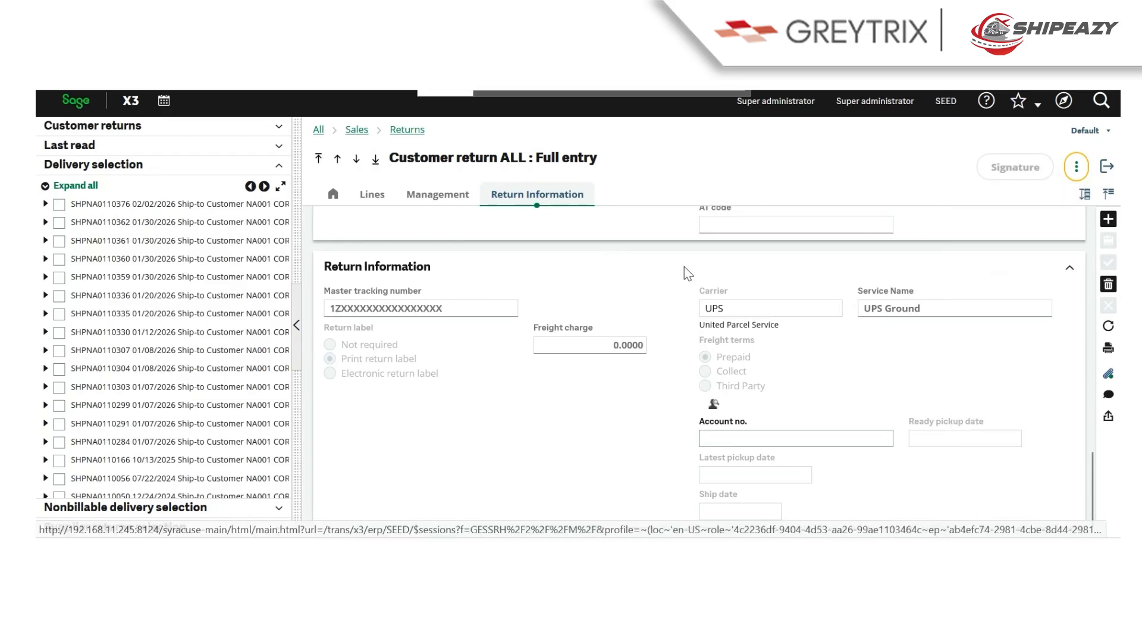
click(1076, 167)
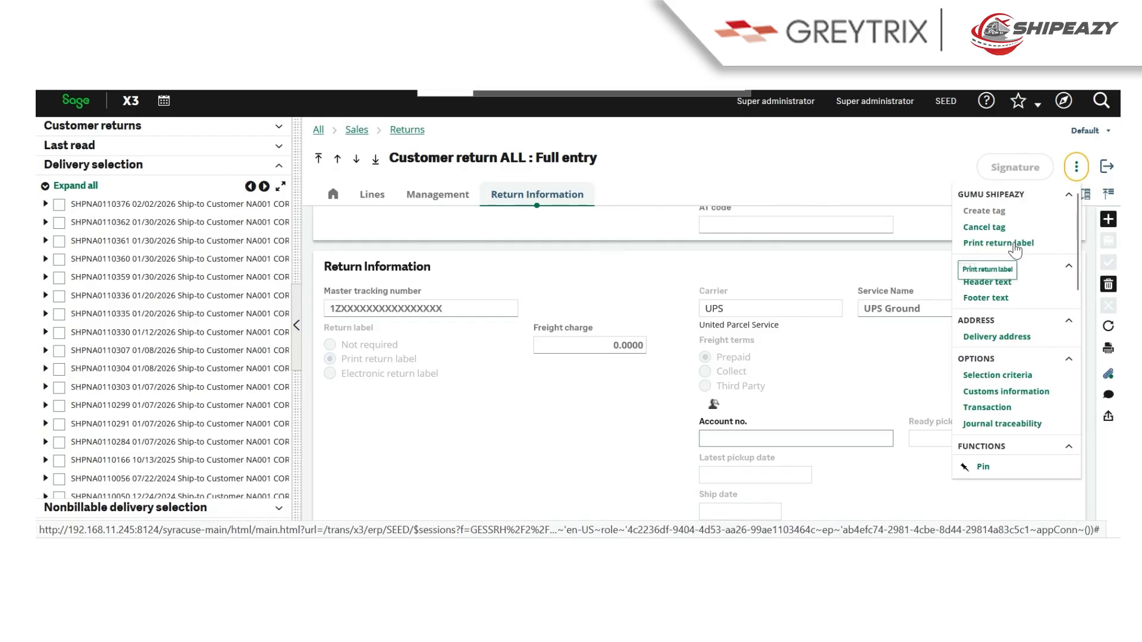
click(1010, 244)
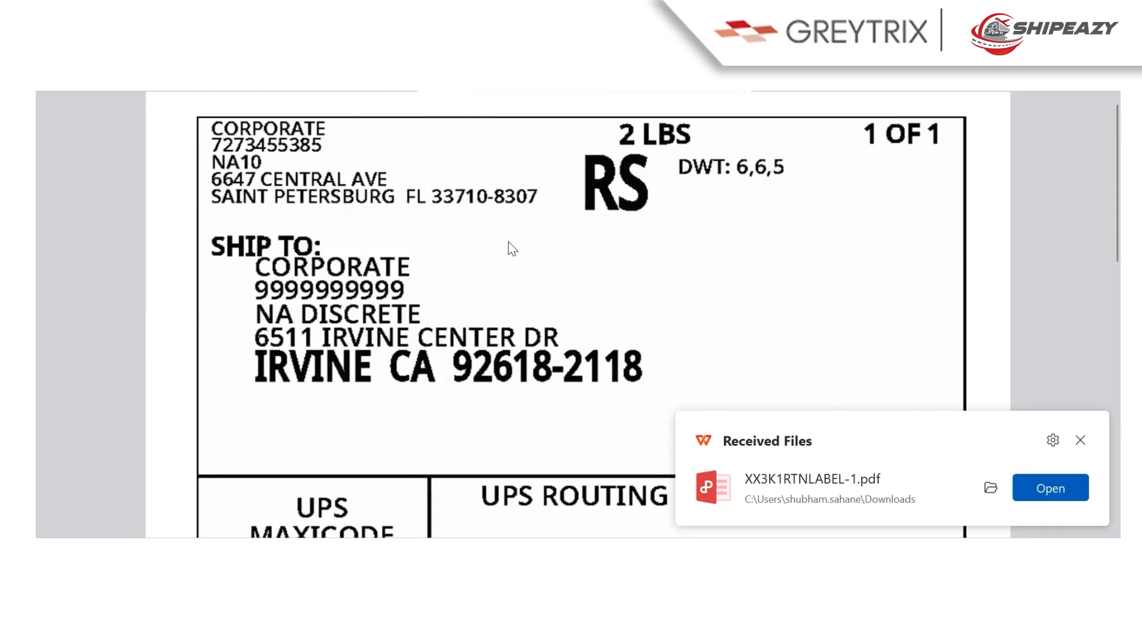
scroll(586, 265, down, 5)
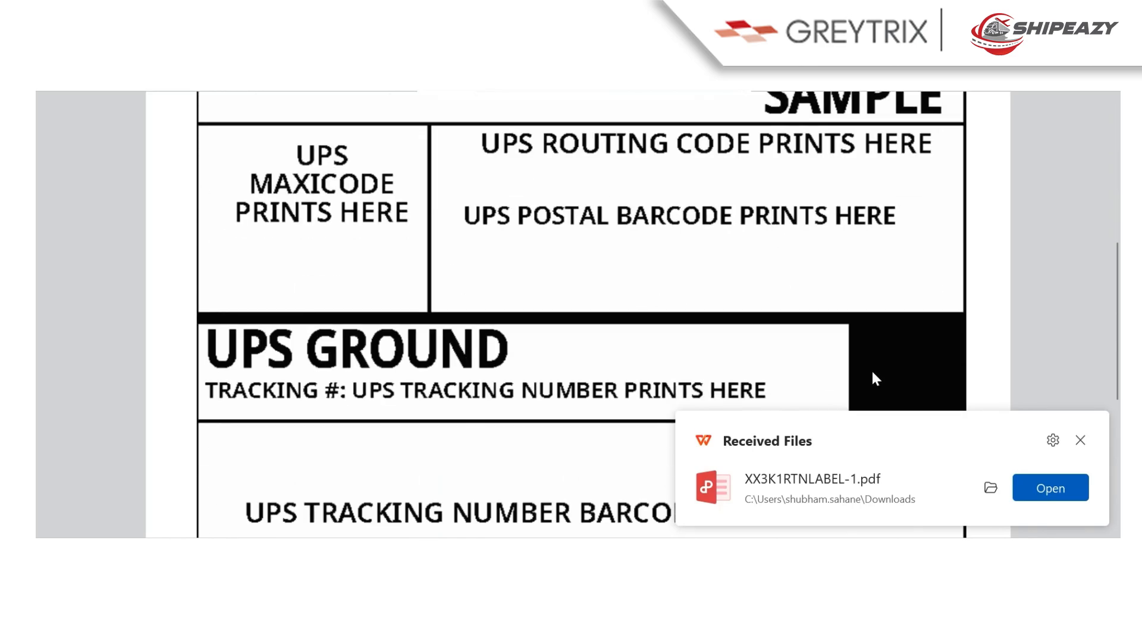
click(1080, 440)
scroll(836, 415, down, 5)
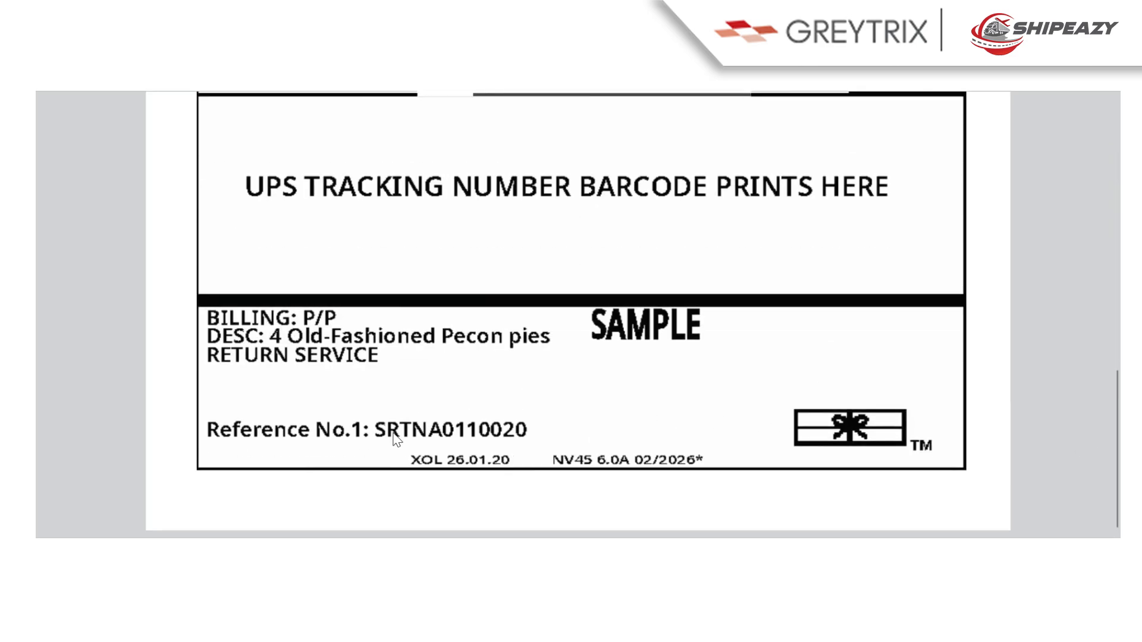